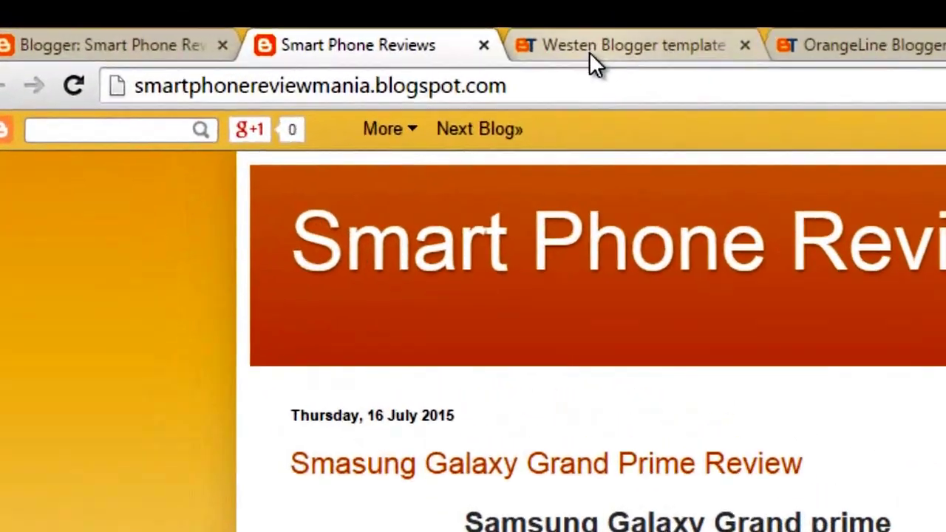
Compare the Westen and OrangeLine template pages on BTemplates, finishing on the Westen page
left_click(591, 48)
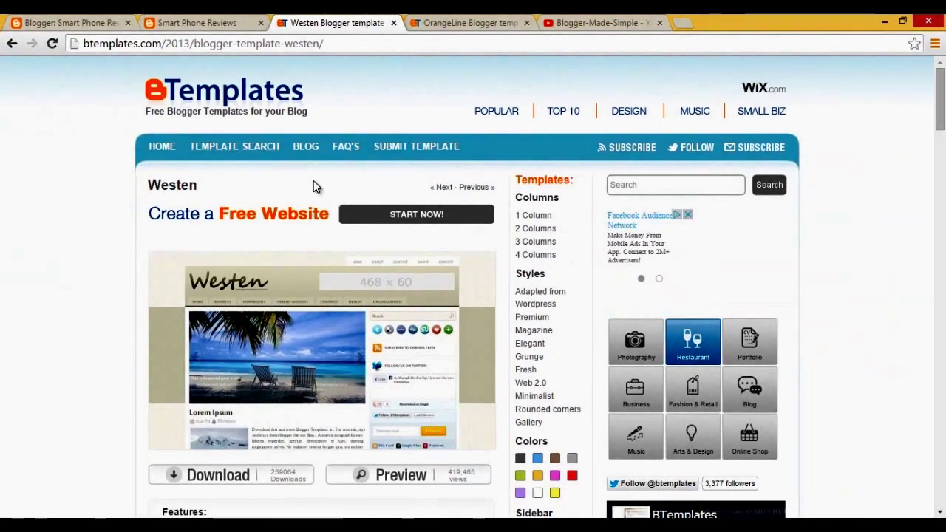
scroll(313, 186, "down", 1)
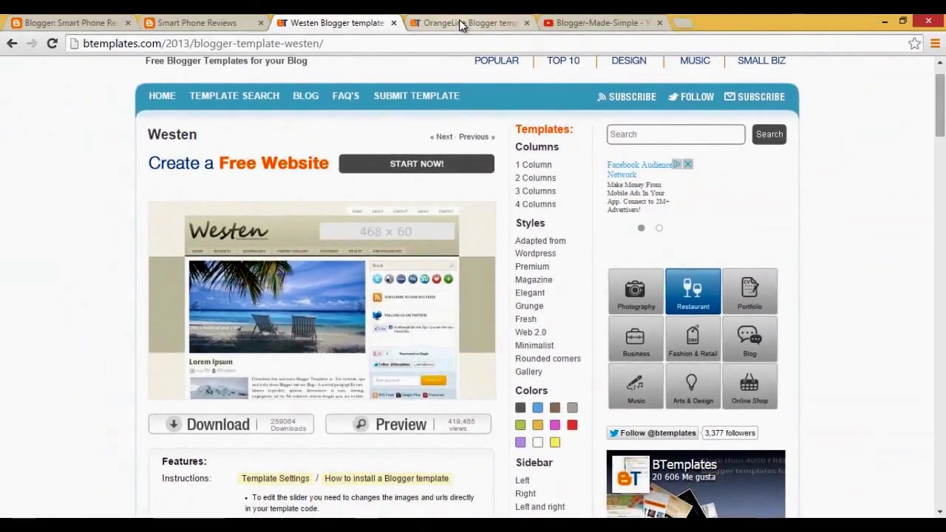
left_click(460, 24)
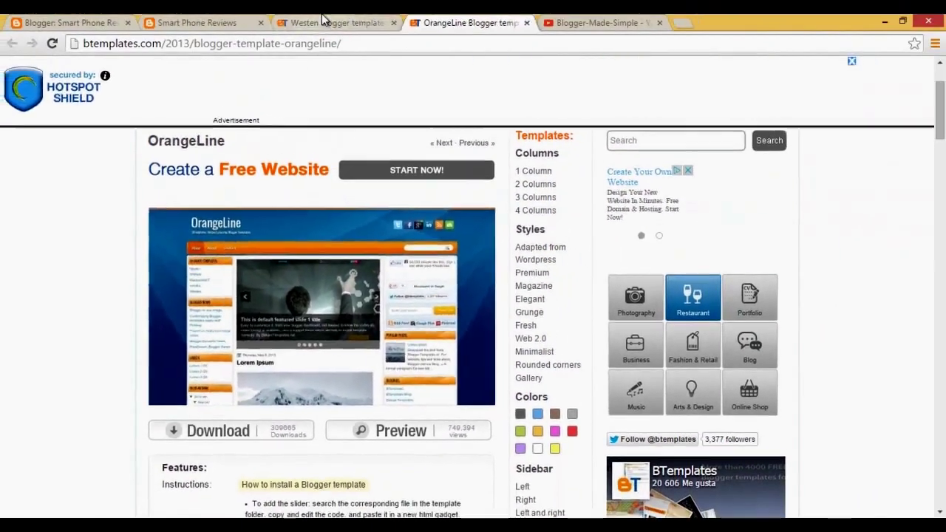
left_click(323, 22)
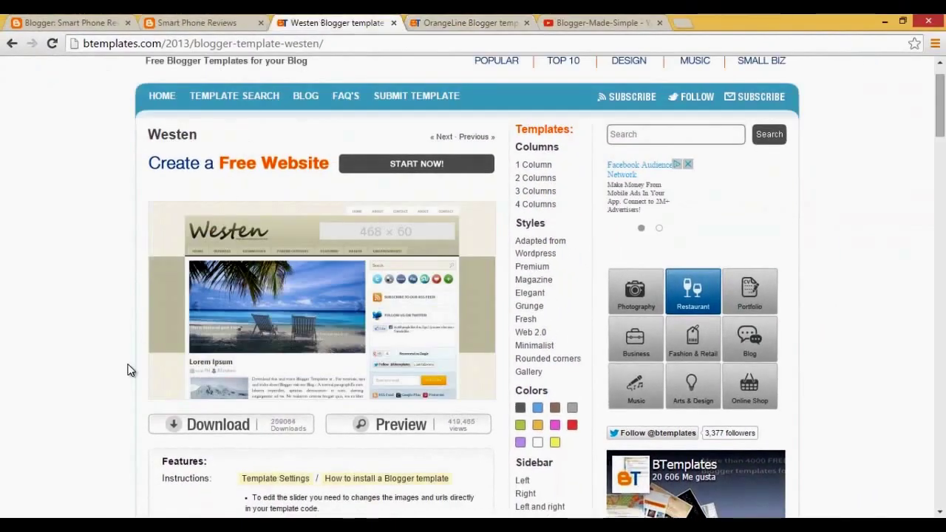
Start downloading the Westen template and cancel the duplicate download
scroll(130, 369, "down", 1)
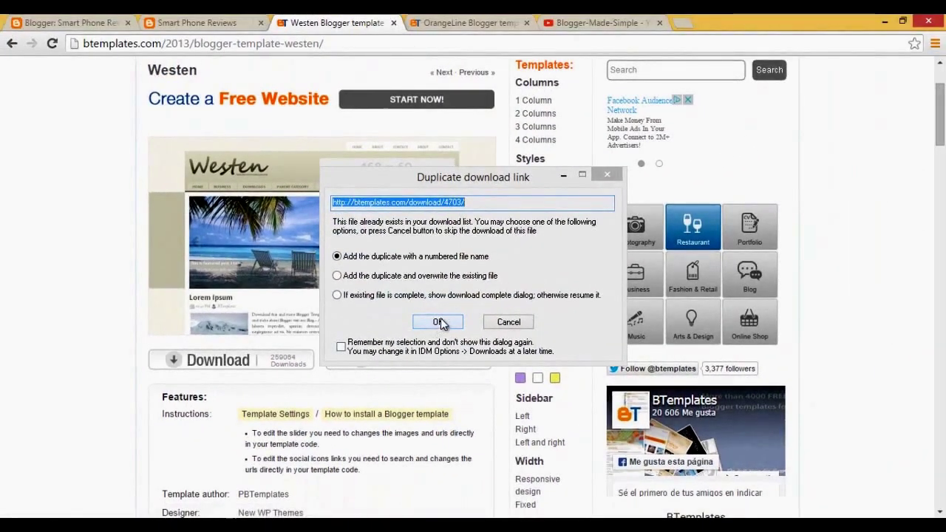
left_click(509, 323)
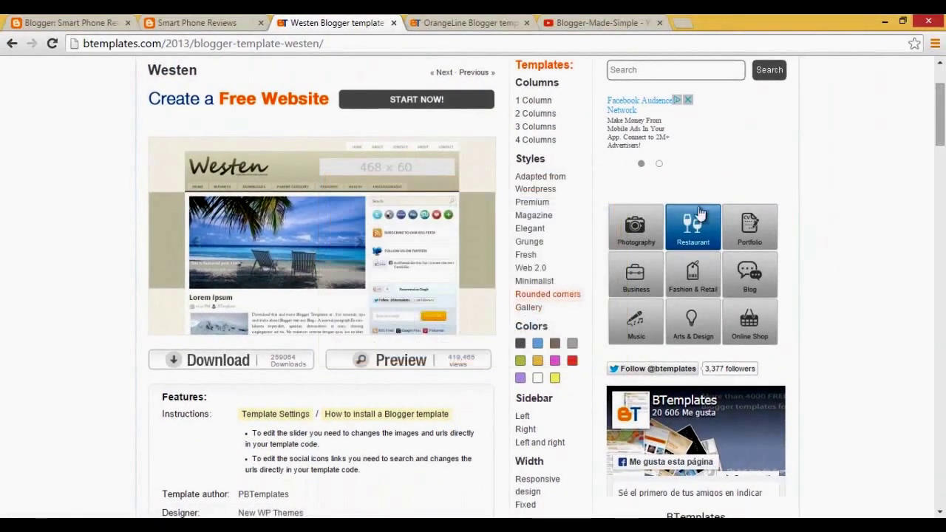
Extract the Westen ZIP archive on the desktop with the default extraction settings, after moving it to an empty area
left_click(885, 21)
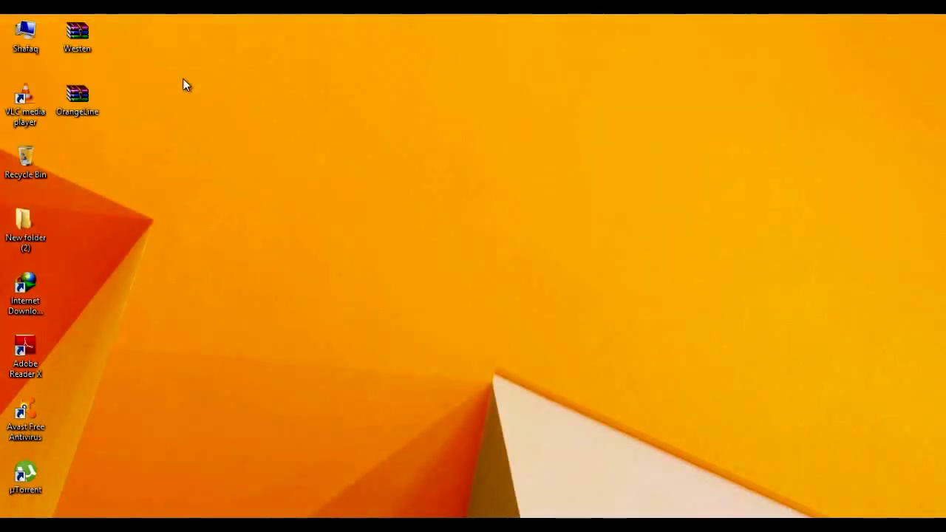
left_click_drag(80, 43, 429, 177)
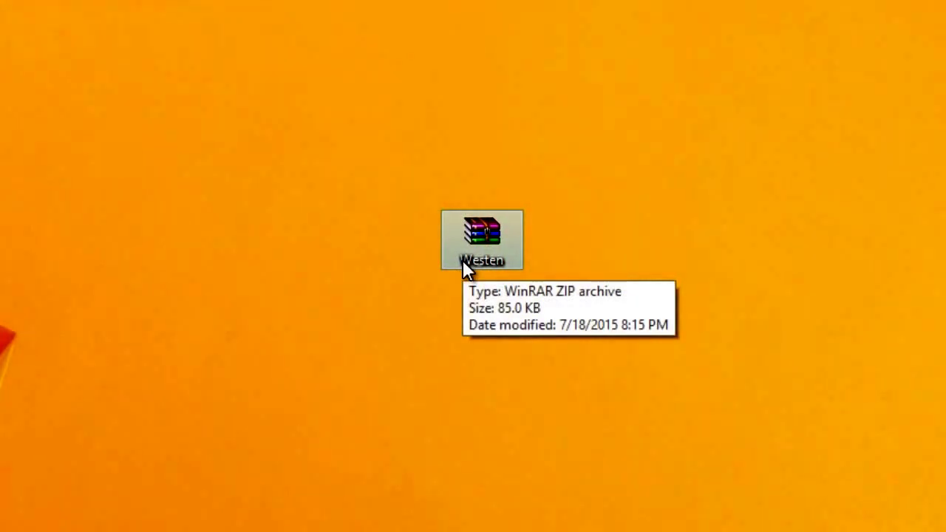
right_click(463, 261)
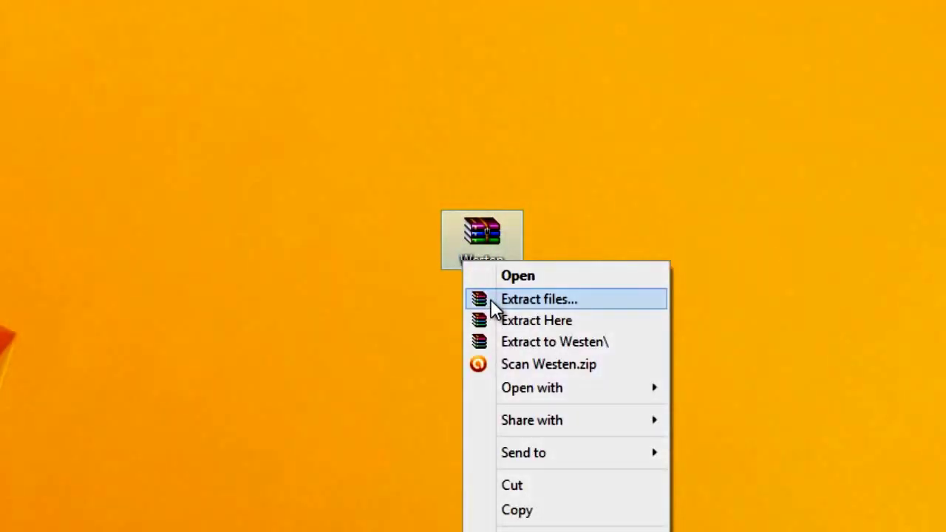
left_click(538, 298)
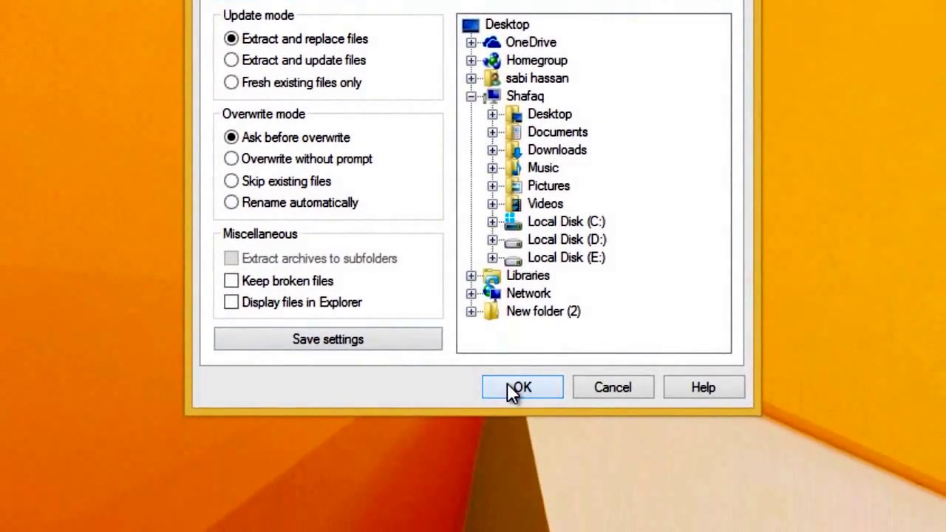
left_click(560, 531)
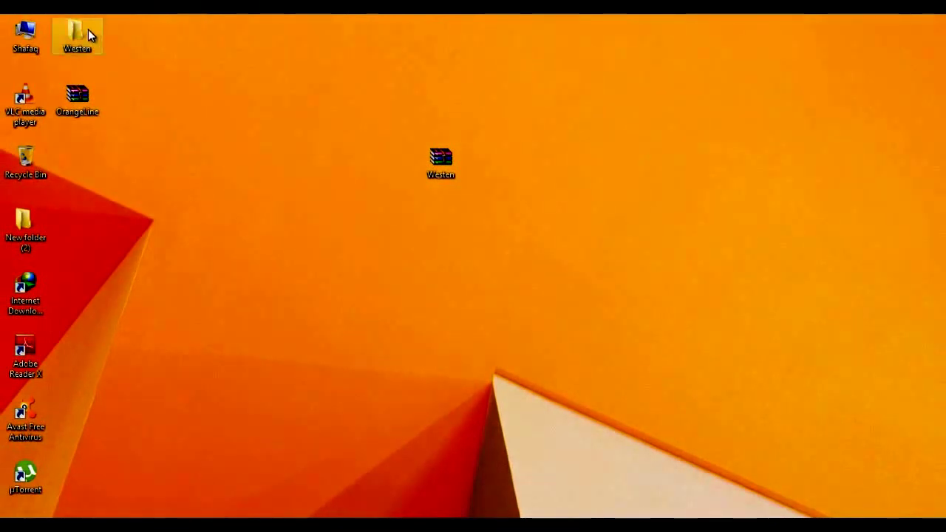
Move the extracted Westen folder beneath its archive on the desktop and open its inner Westen subfolder
left_click_drag(88, 34, 436, 274)
double_click(438, 284)
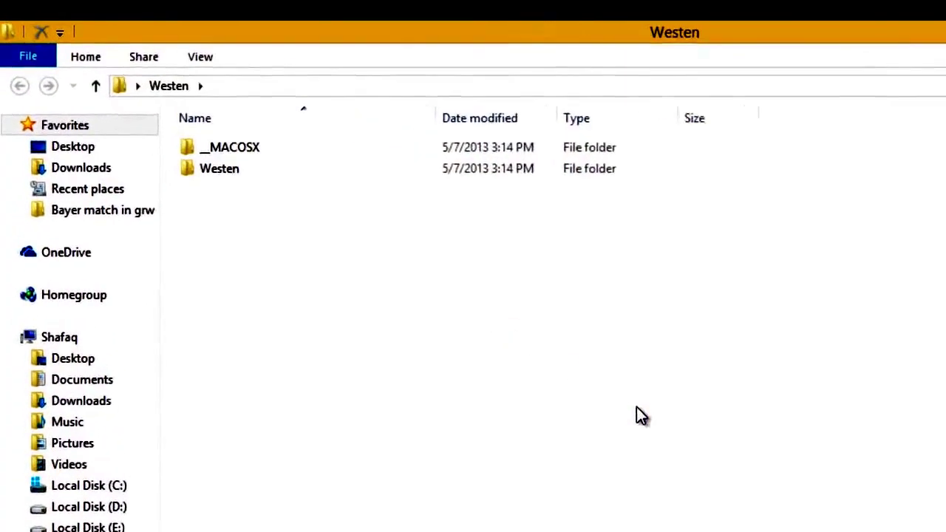
left_click(255, 170)
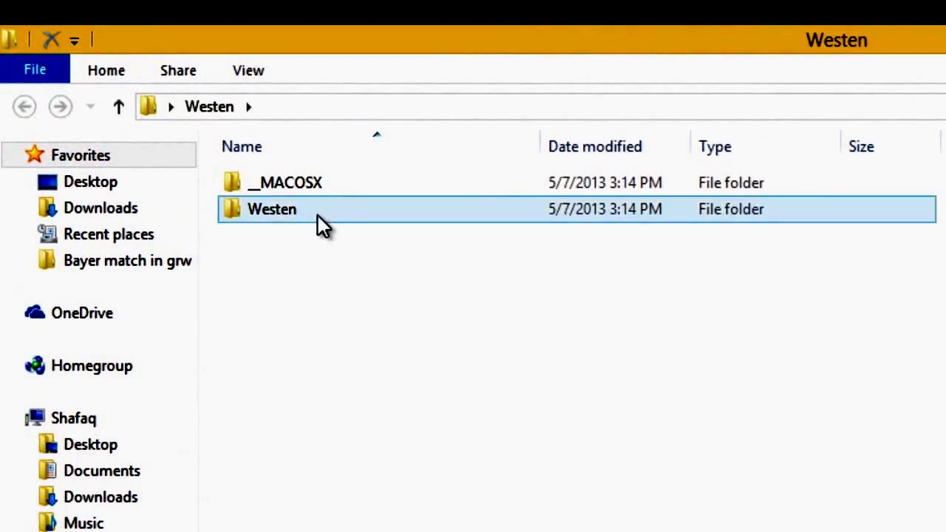
double_click(318, 215)
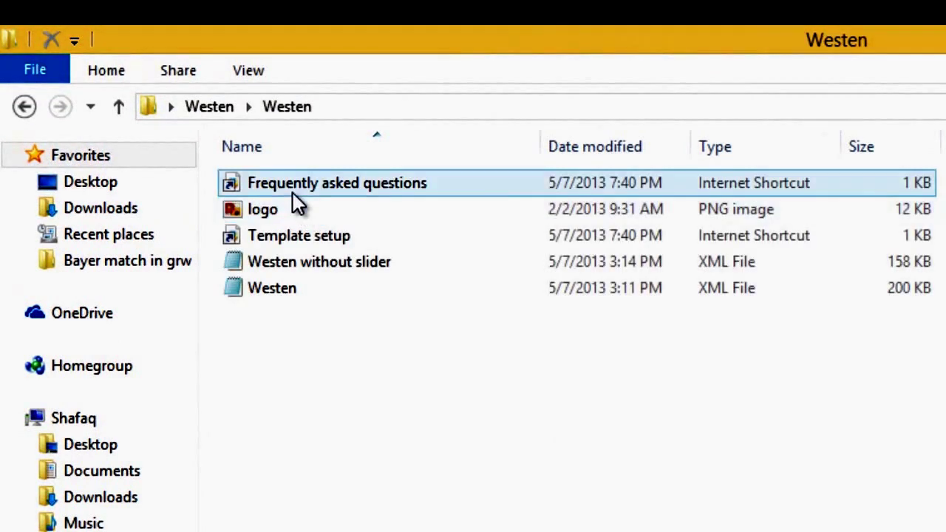
Move the Westen XML file, not the version without slider, from the extracted folder to the desktop and minimize the folder window
left_click(253, 298)
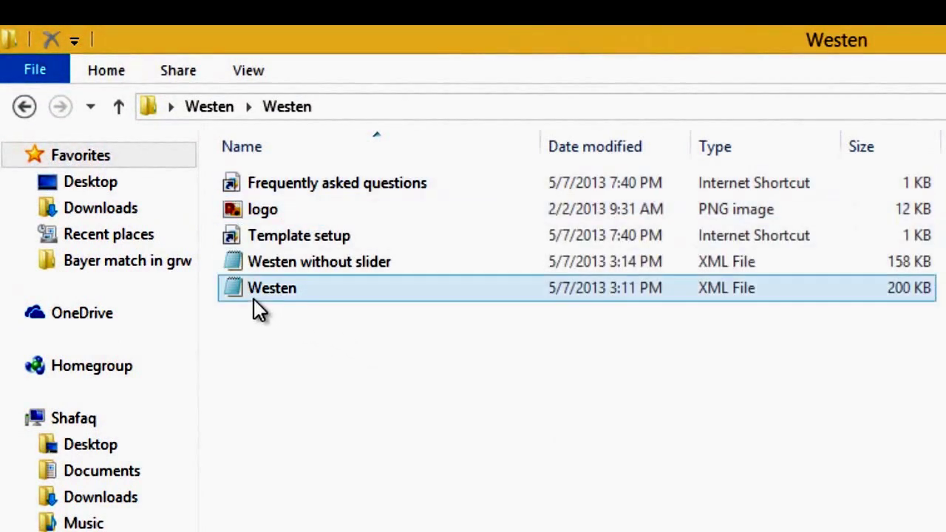
left_click(254, 295)
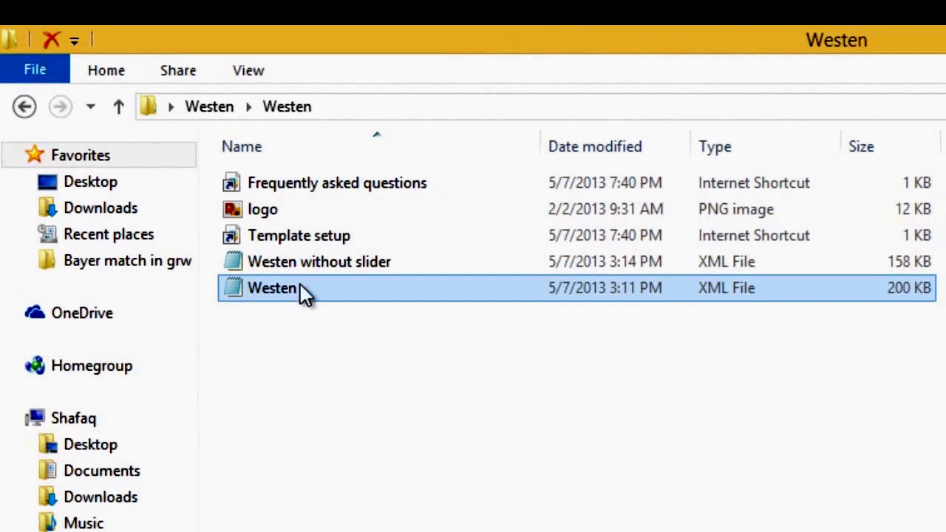
left_click(359, 260, "ctrl")
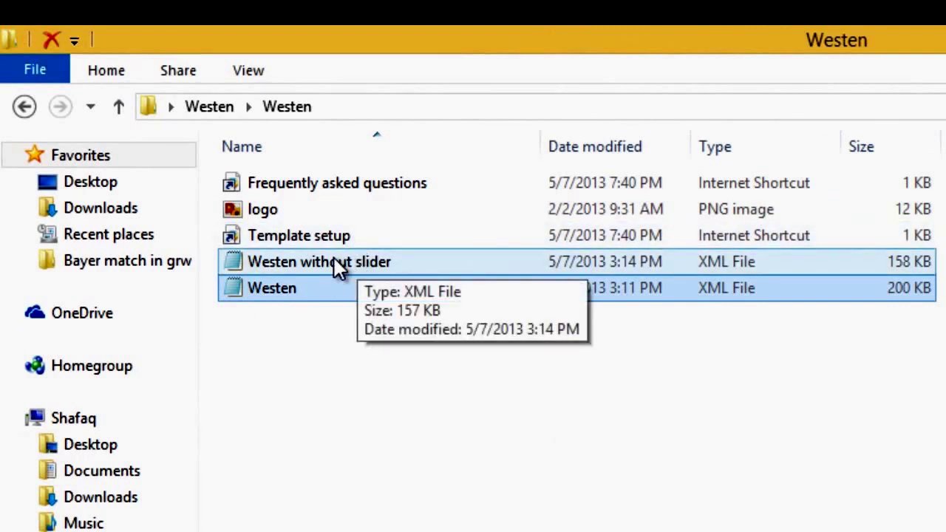
left_click(334, 260, "ctrl")
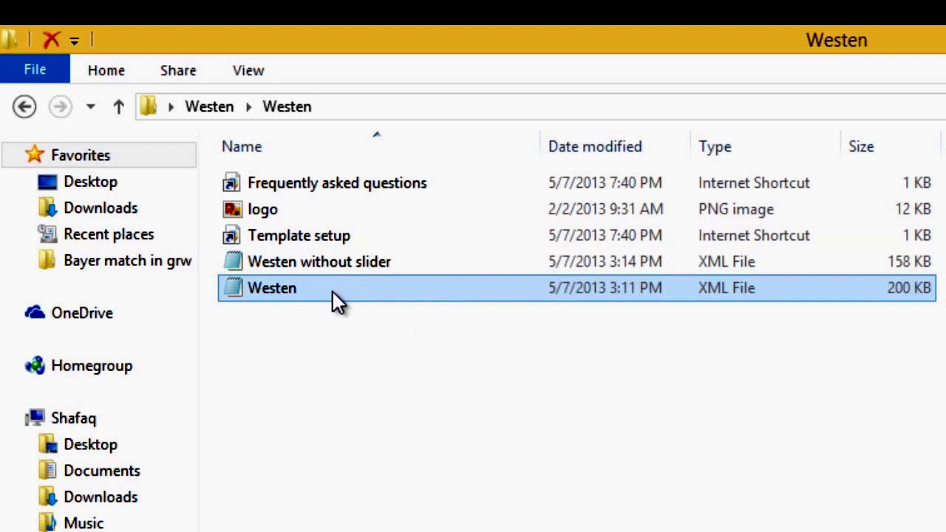
mouse_move(334, 299)
left_mouse_down()
mouse_move(340, 316)
mouse_move(349, 297)
left_mouse_up()
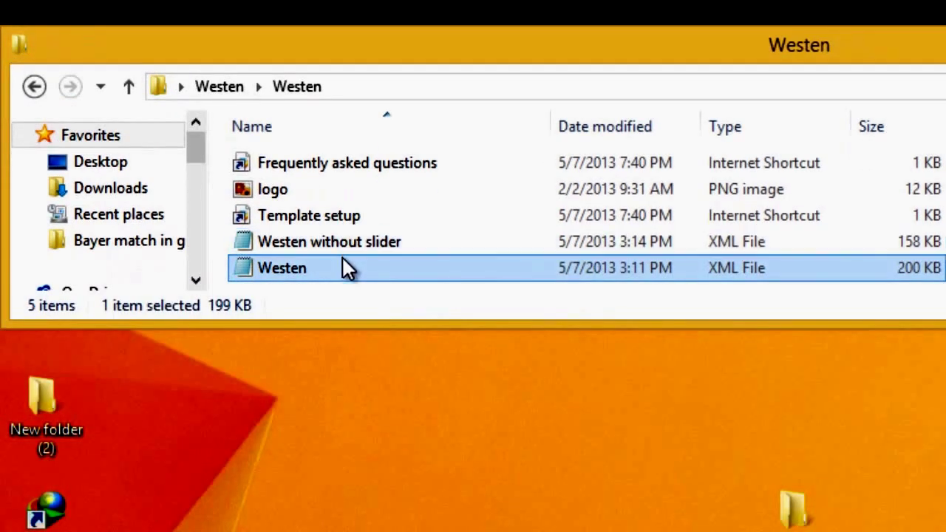
left_click_drag(338, 269, 411, 408)
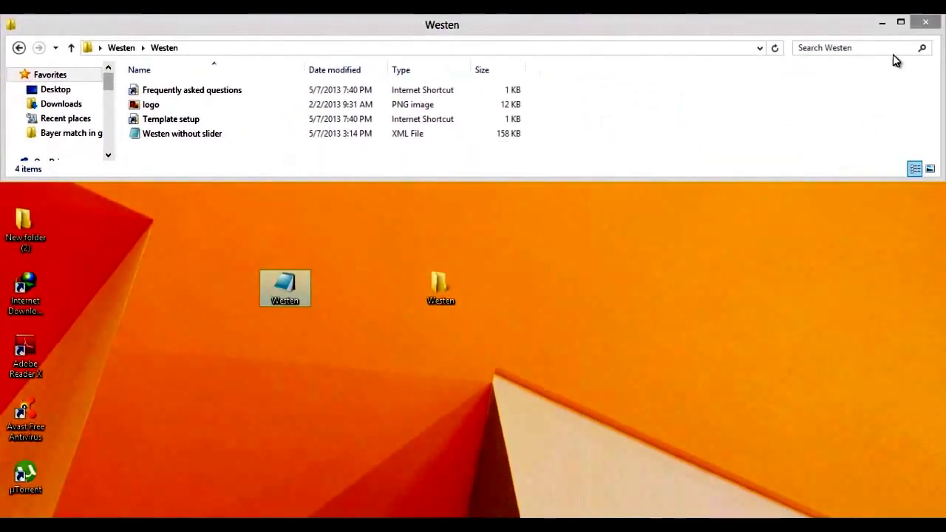
left_click(902, 22)
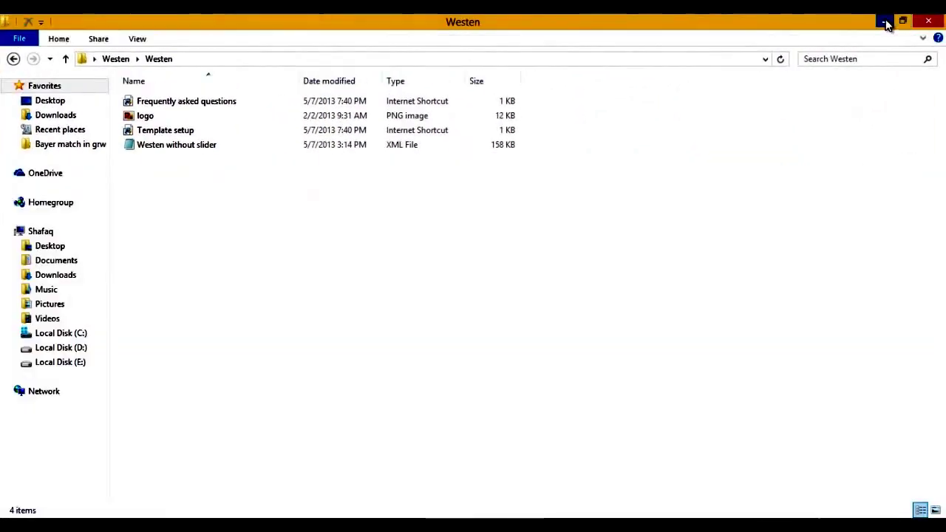
left_click(884, 21)
left_click(289, 299)
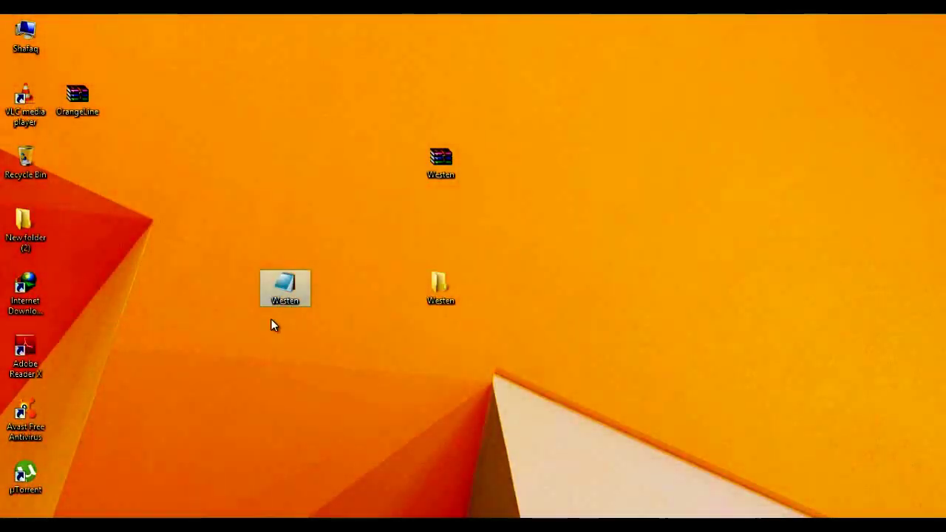
Switch to the browser, view the live Smart Phone Reviews blog from Blogger's template page, and close the older blog tab
left_click(228, 454)
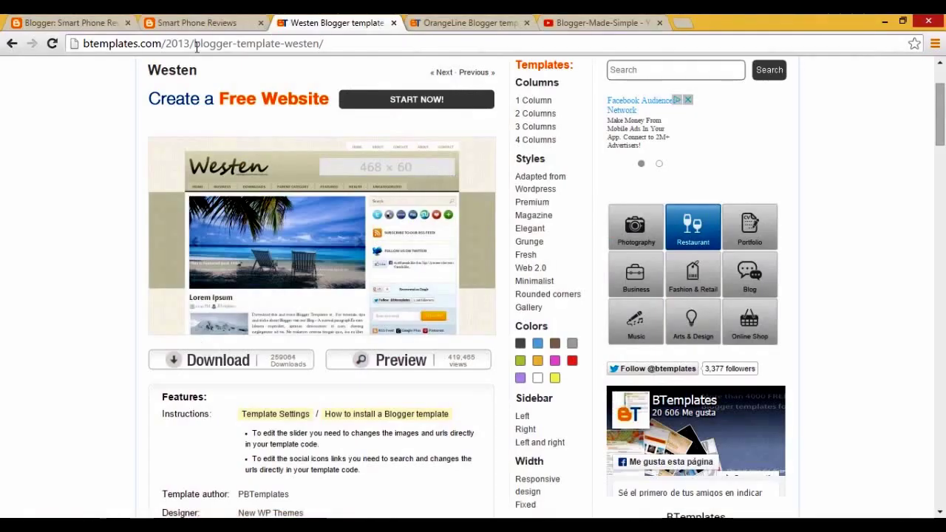
left_click(65, 16)
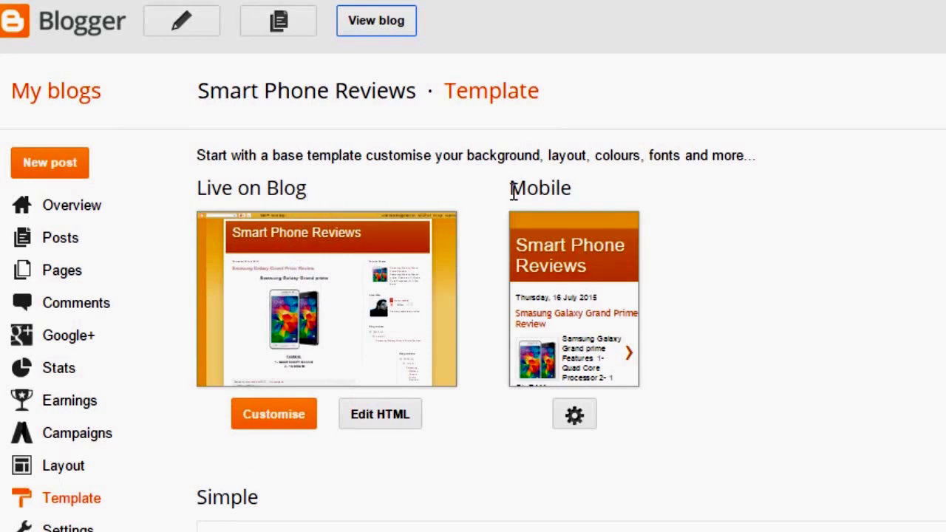
left_click(396, 25)
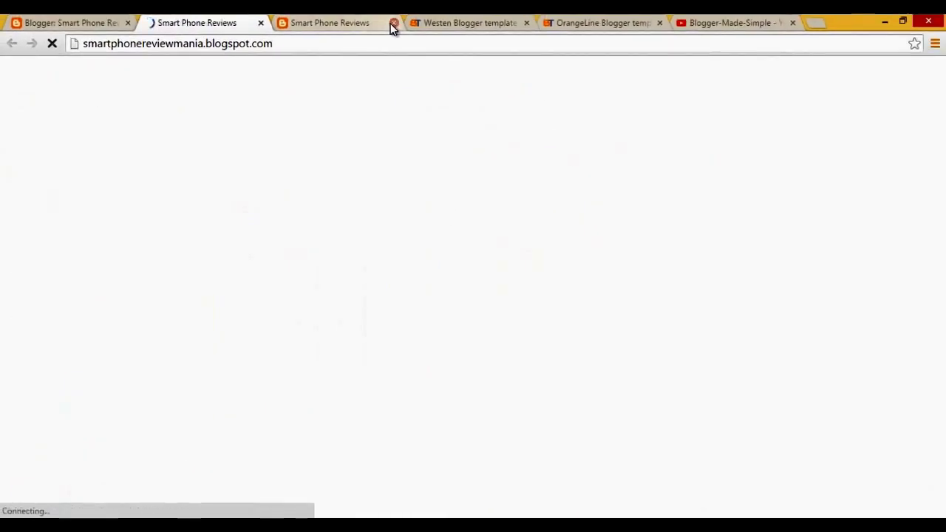
left_click(394, 23)
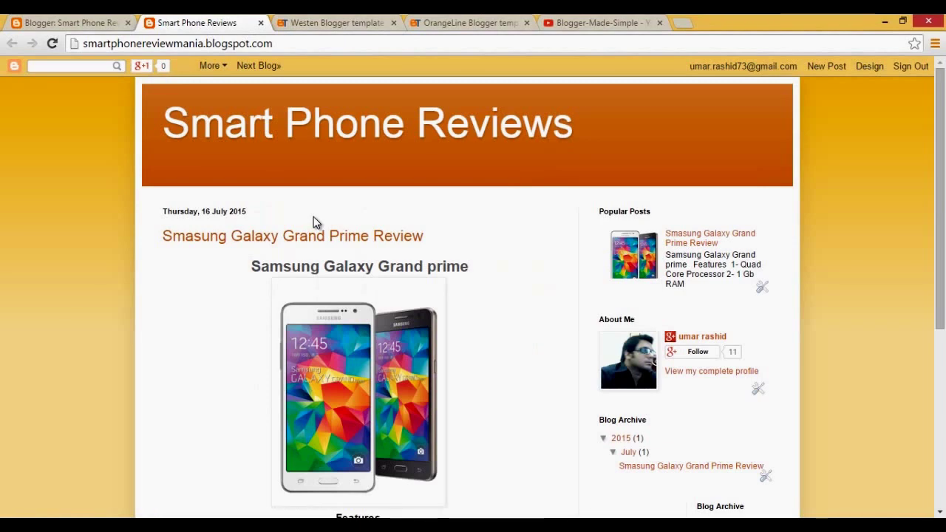
scroll(313, 216, "down", 3)
scroll(313, 217, "up", 3)
Back up the Smart Phone Reviews blog's current design by downloading the full template from Blogger's backup and restore options
left_click(77, 21)
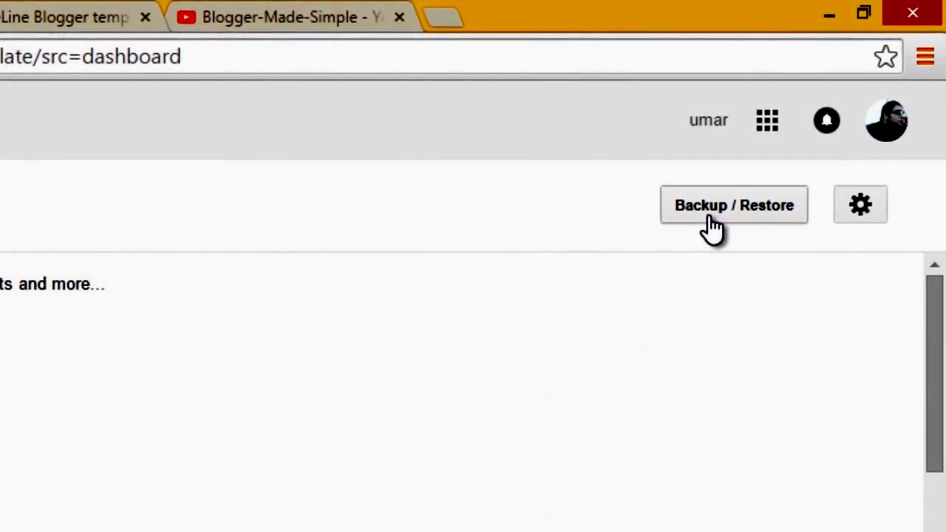
left_click(711, 218)
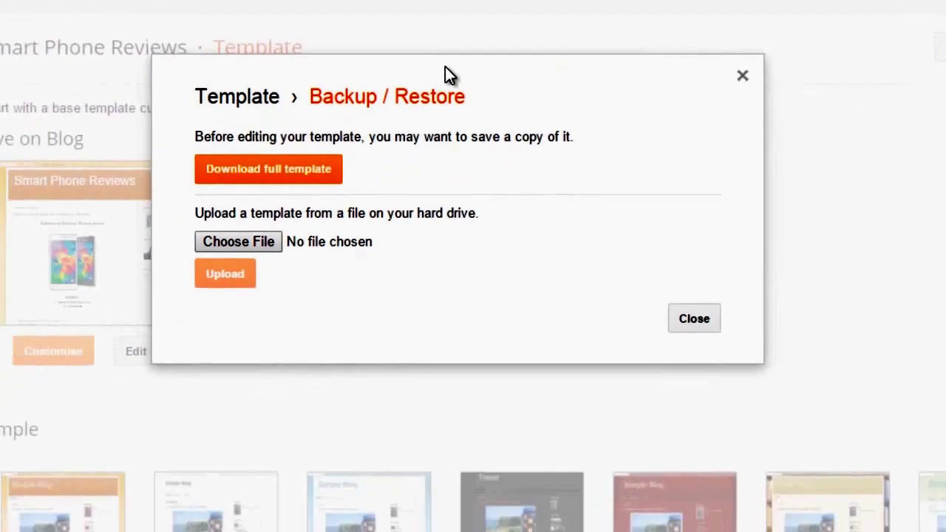
left_click(339, 170)
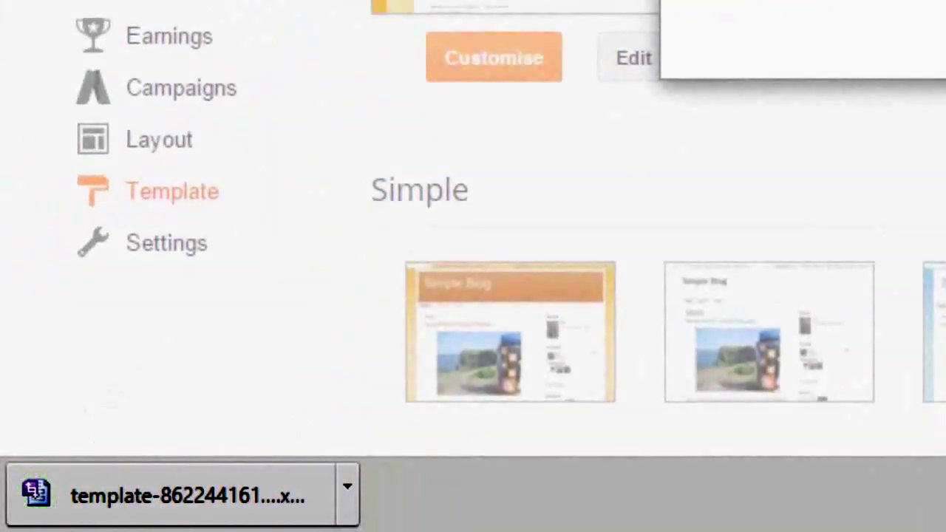
Show the downloaded template backup in its folder, then minimize the folder window
left_click(347, 491)
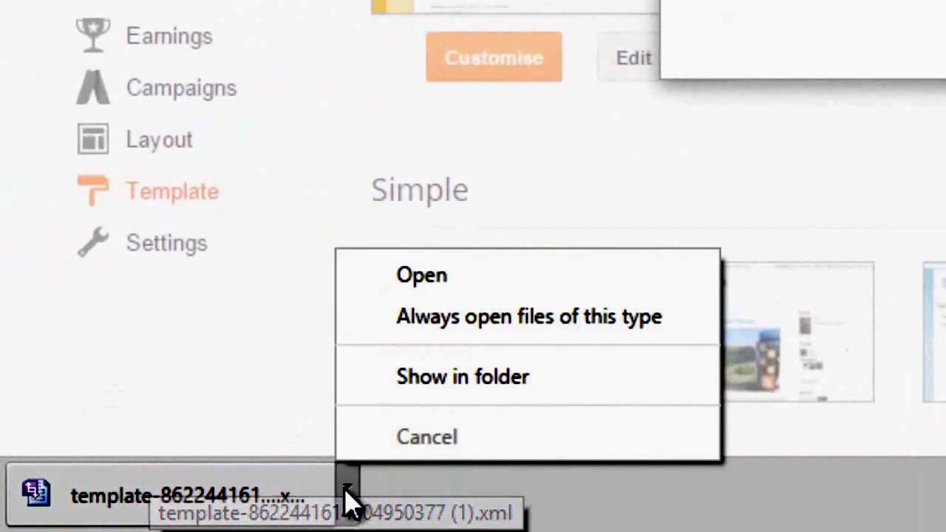
left_click(392, 384)
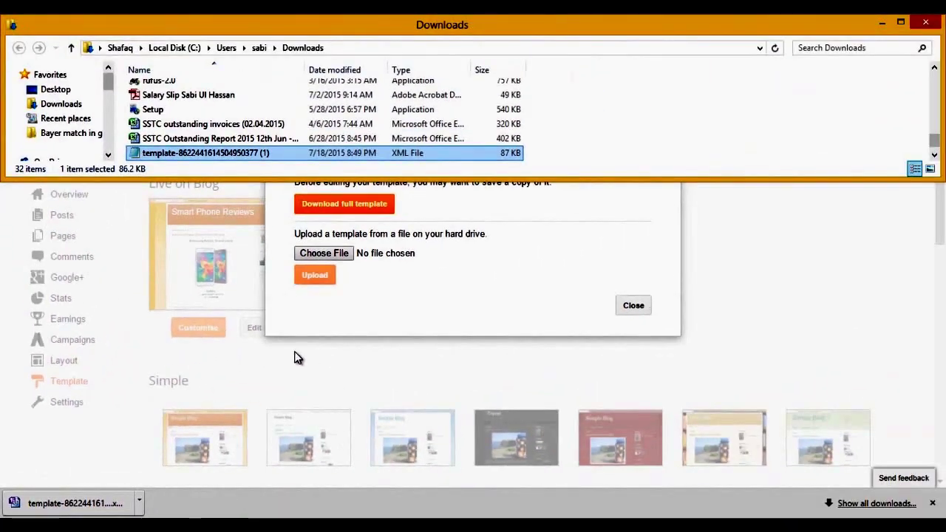
left_click(882, 24)
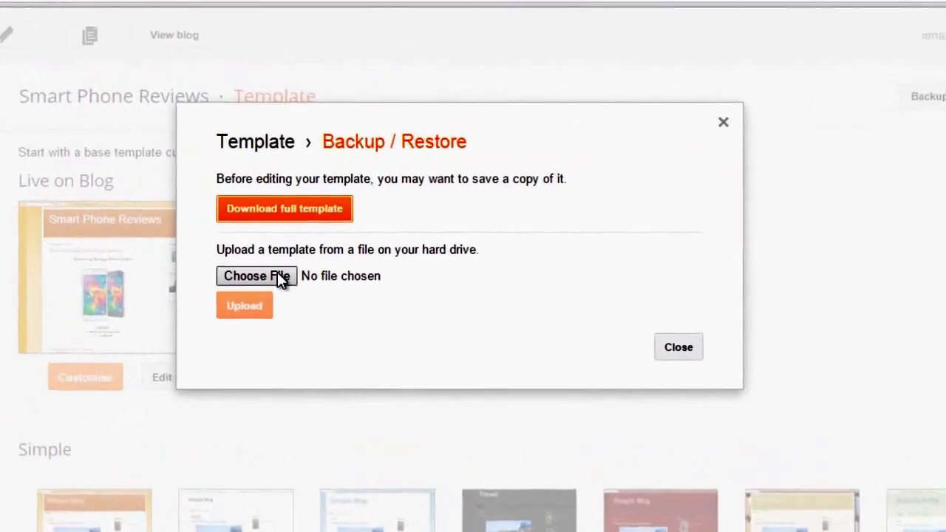
Choose the Westen XML file from the desktop and upload it as the Smart Phone Reviews blog's template
left_click(266, 276)
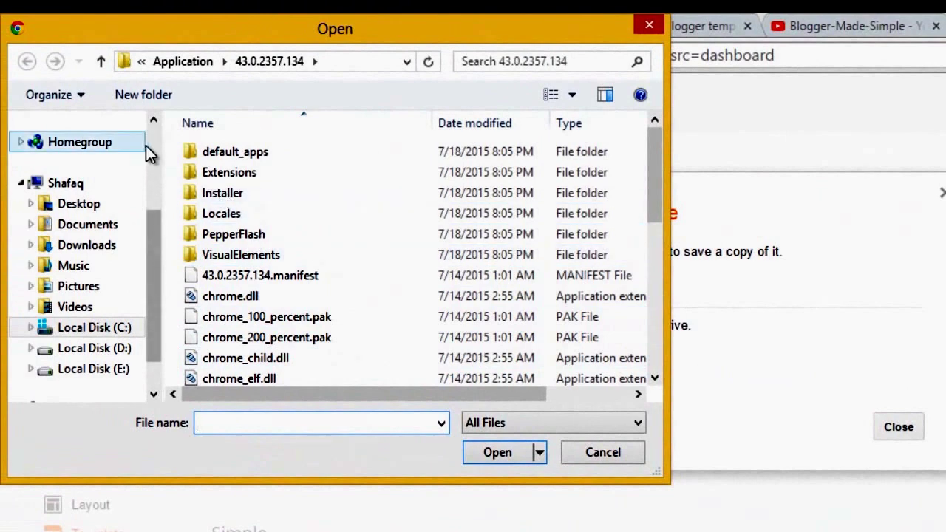
scroll(150, 145, "up", 3)
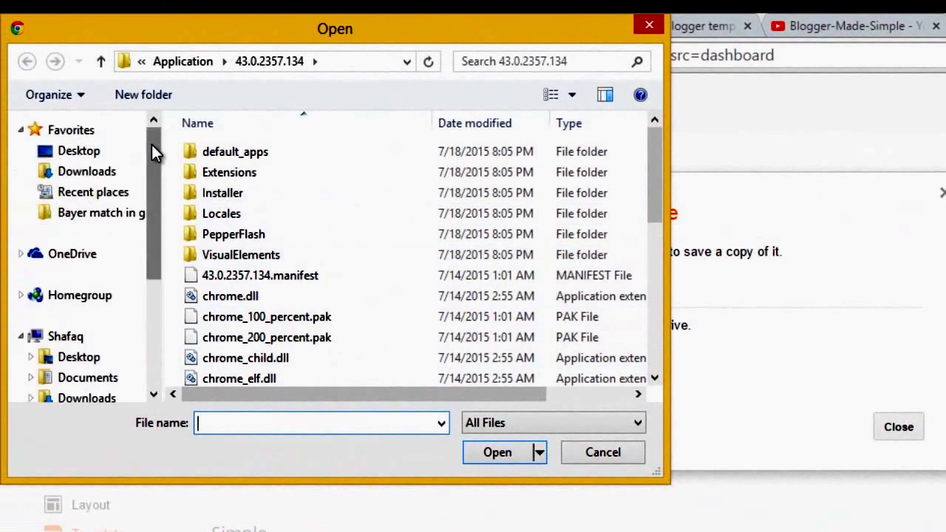
left_click(105, 154)
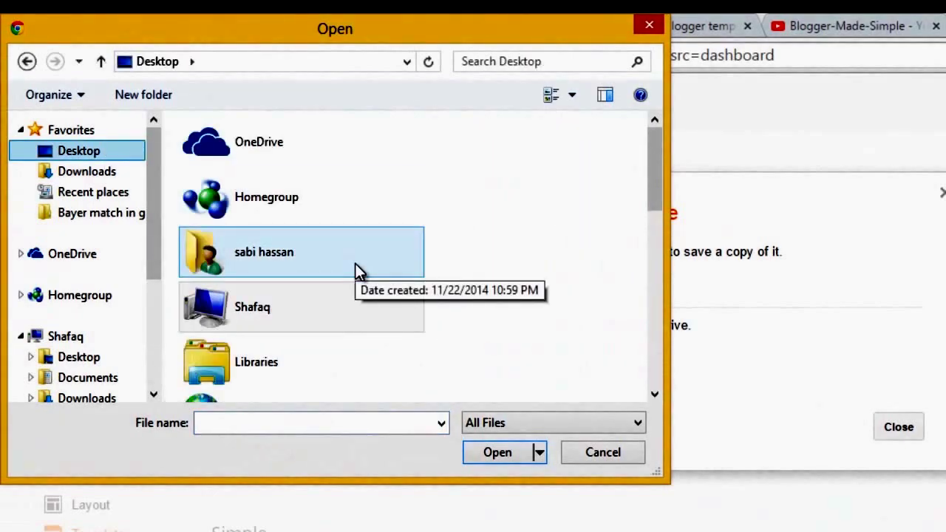
scroll(355, 270, "down", 10)
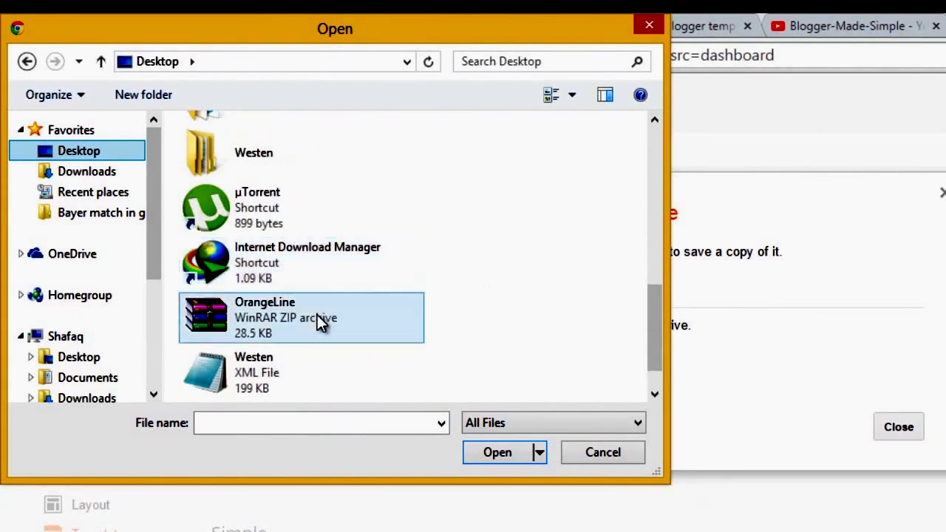
left_click(266, 380)
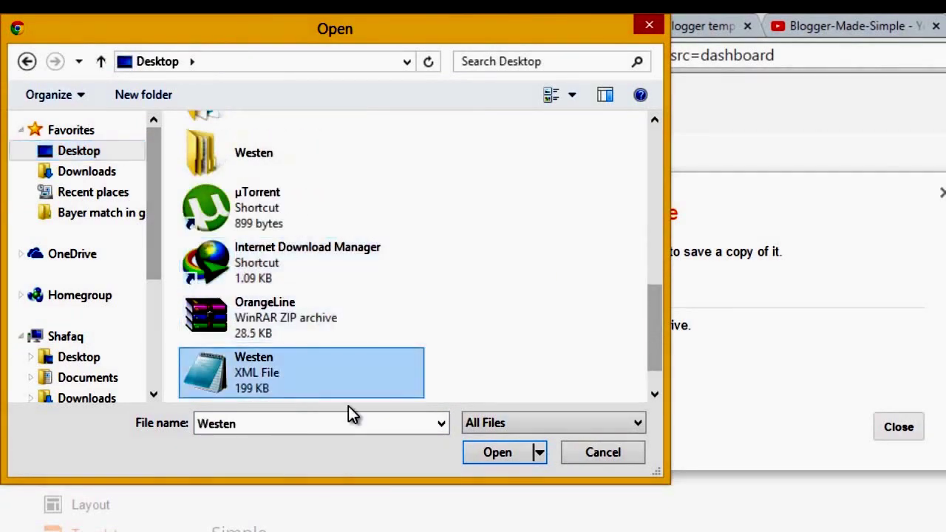
left_click(497, 451)
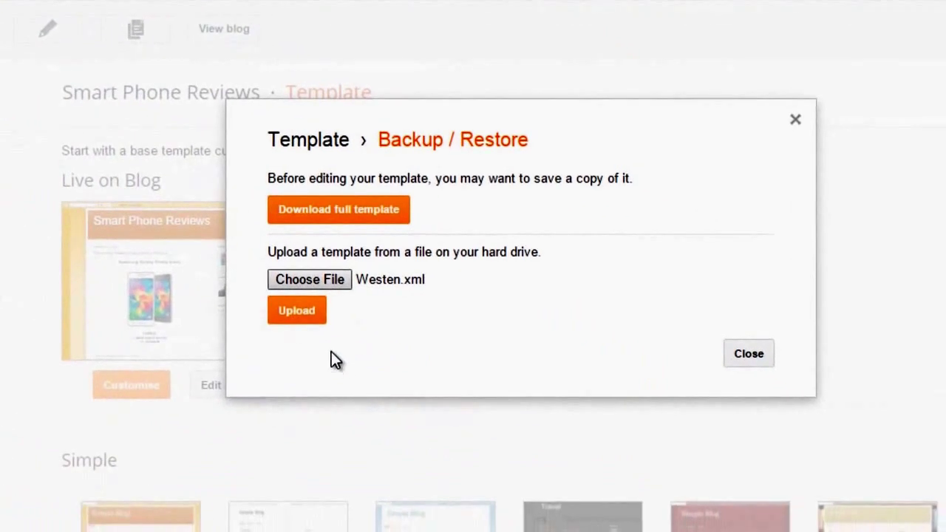
left_click(295, 318)
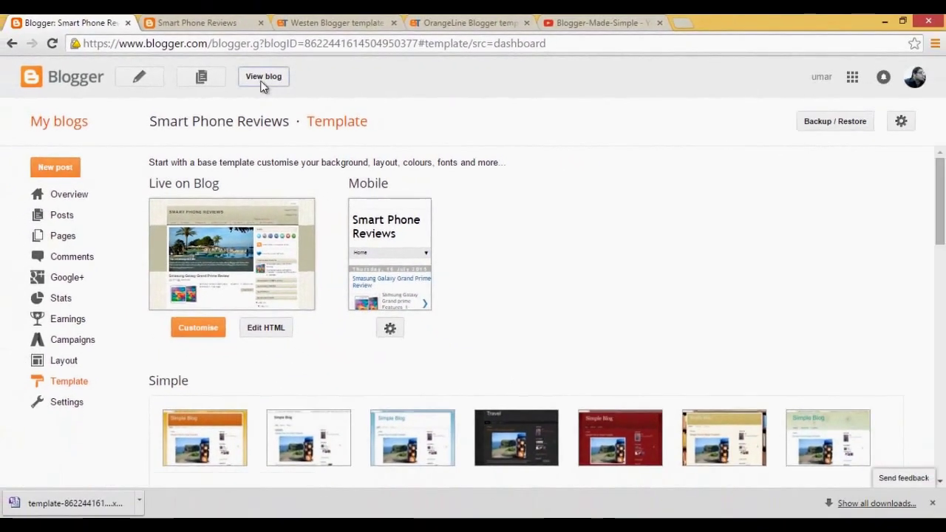
View the live Smart Phone Reviews blog, close its older tab, and examine the new template's header, slider, sidebar and footer
left_click(343, 27)
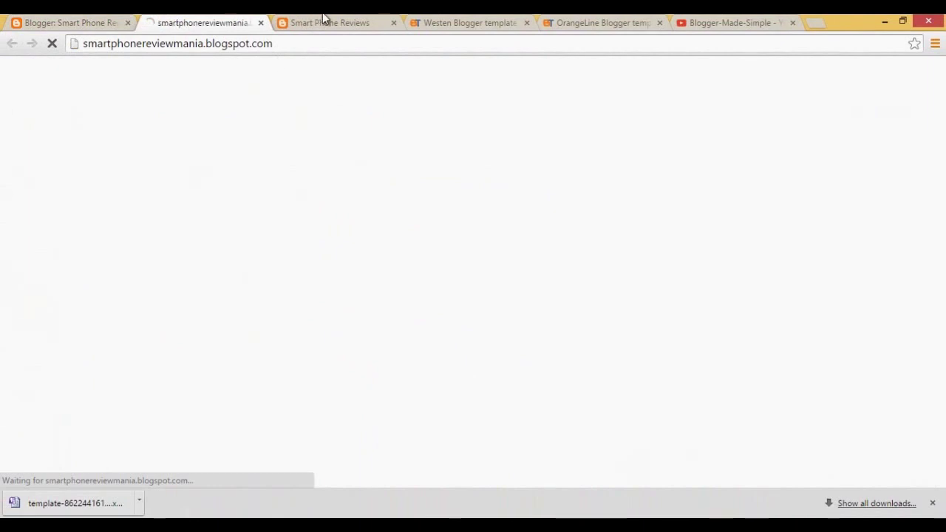
left_click(392, 23)
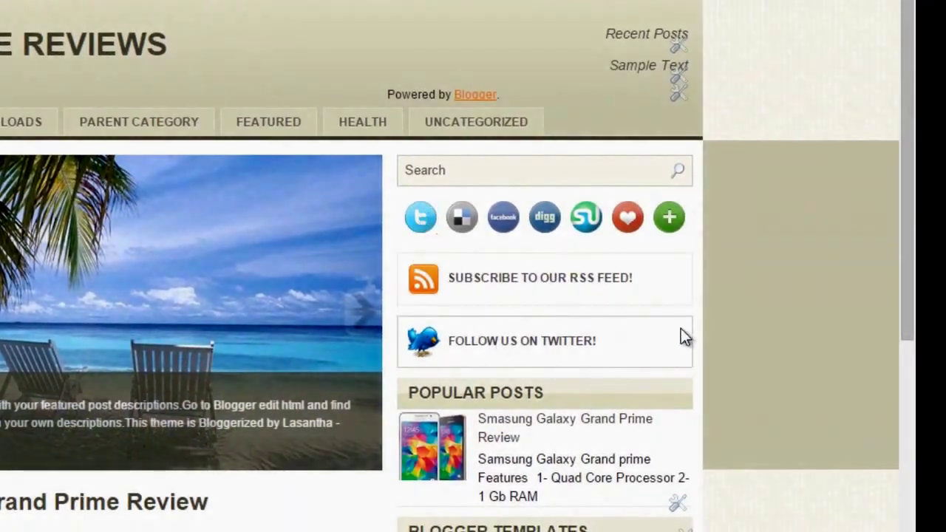
scroll(894, 416, "down", 3)
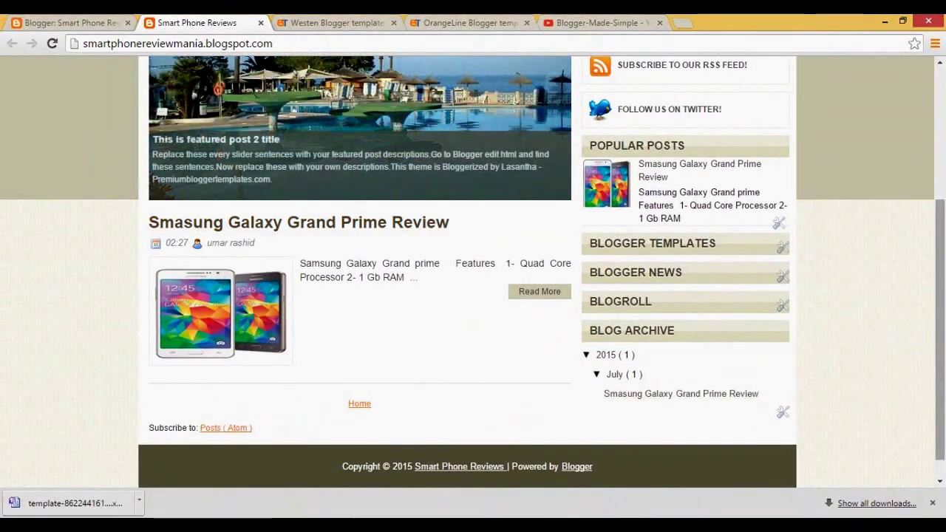
scroll(943, 235, "up", 3)
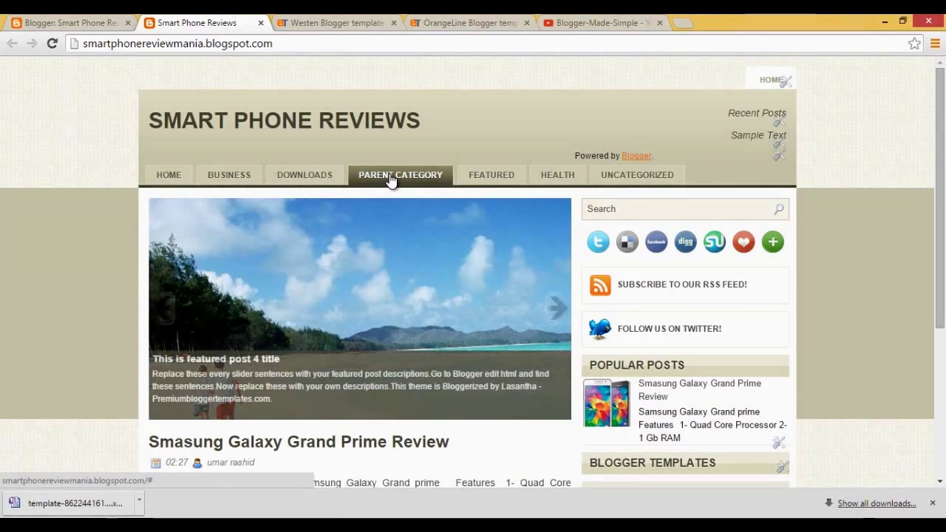
Switch to the open Blogger-Made-Simple YouTube channel page
left_click(602, 22)
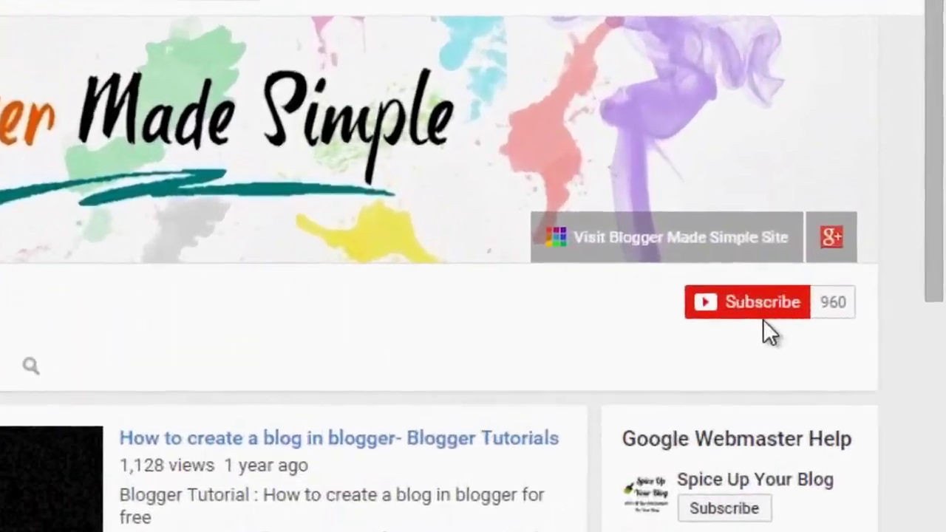